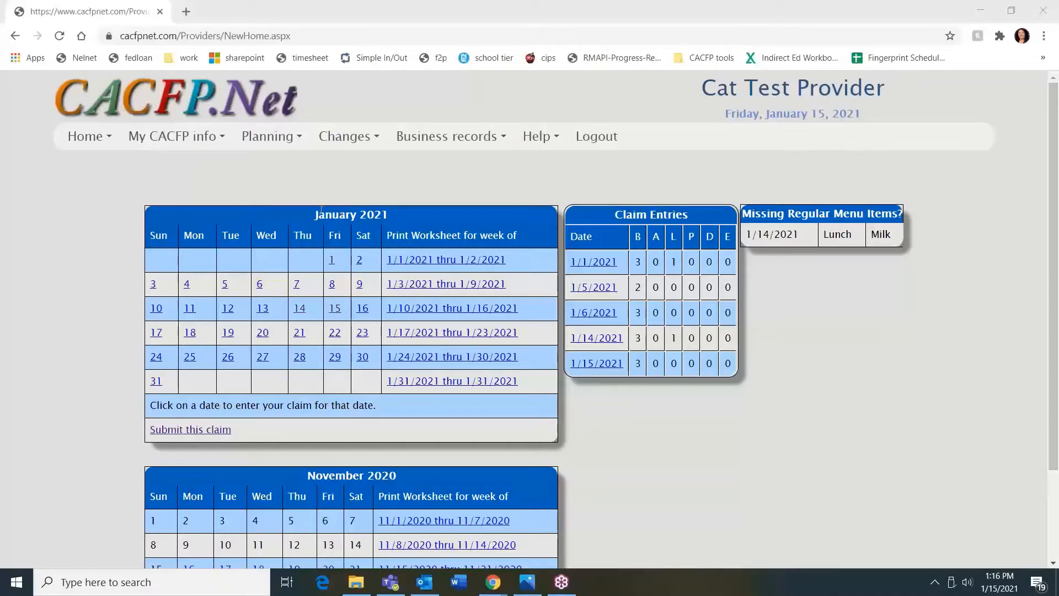
# Open the January 13, 2021 claim from the home page calendar
pyautogui.click(263, 314)
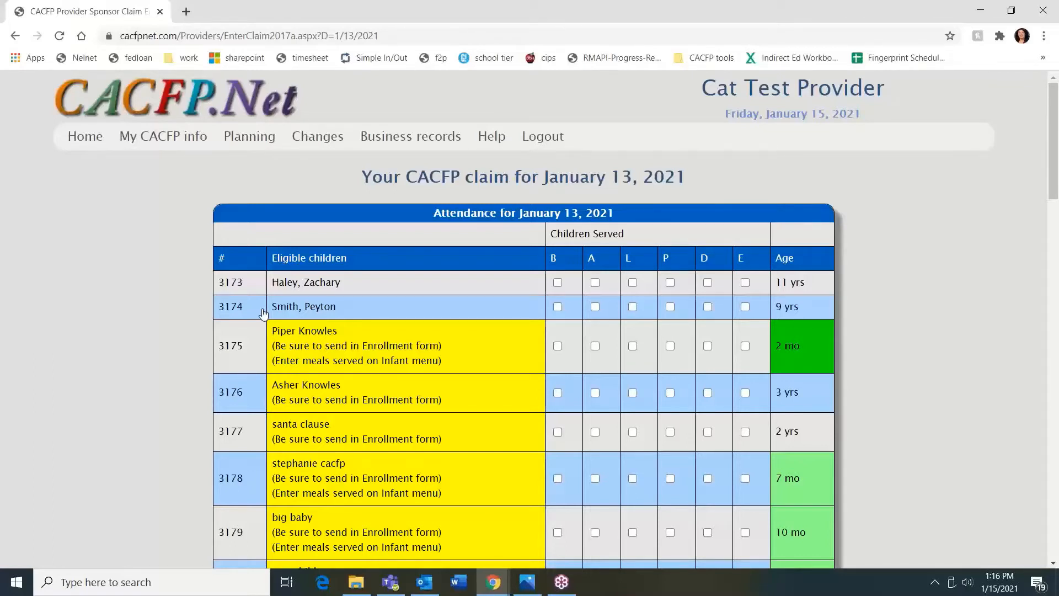
# Mark breakfast served for the children in rows 3173 and 3174 on the January 13 grid
pyautogui.click(557, 283)
pyautogui.click(558, 307)
pyautogui.scroll(-5, 546, 386)
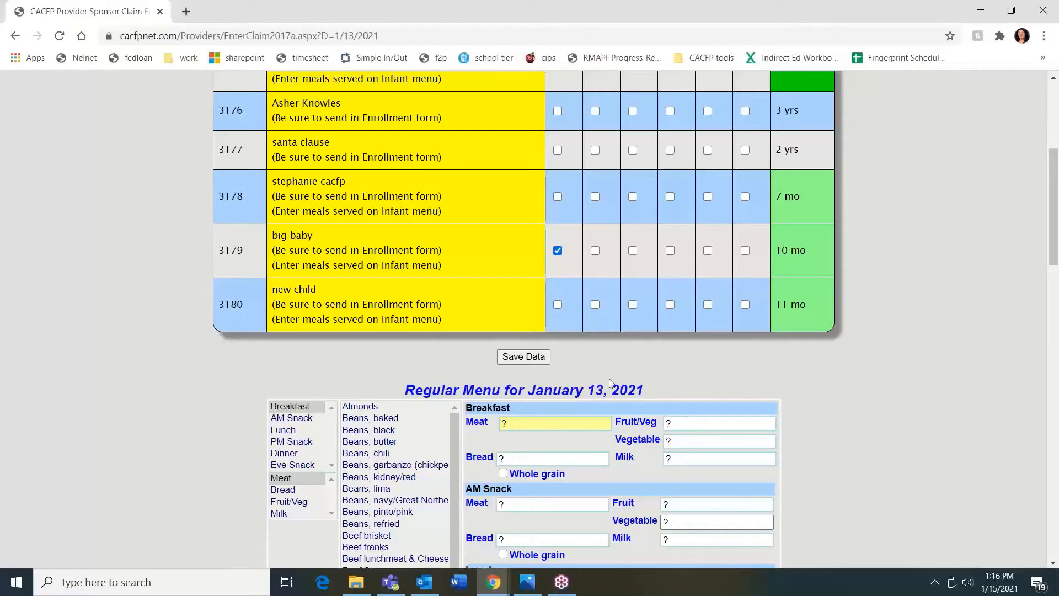
pyautogui.scroll(3, 609, 379)
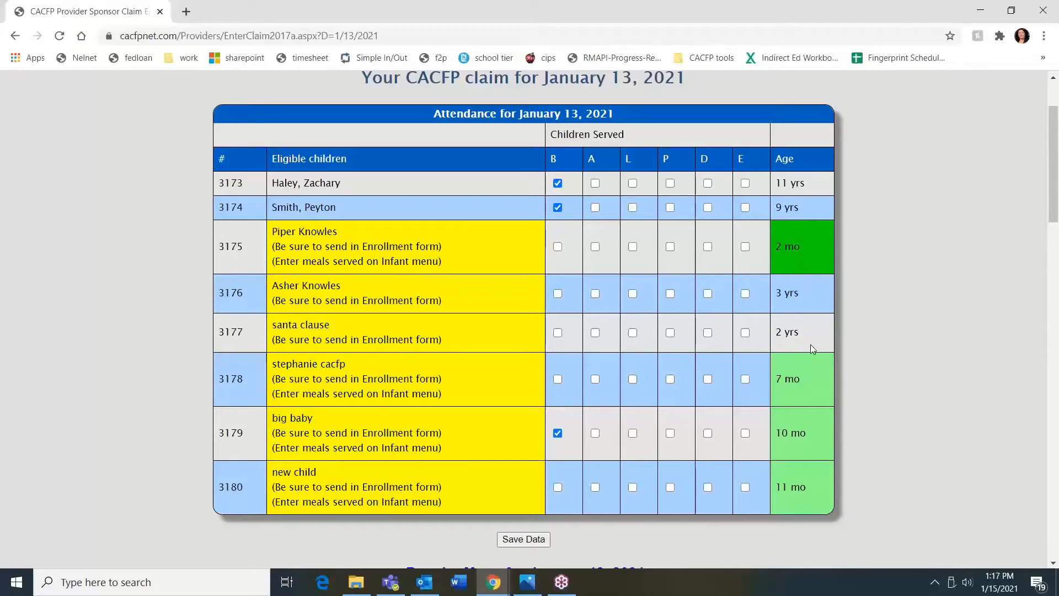
pyautogui.scroll(-3, 810, 344)
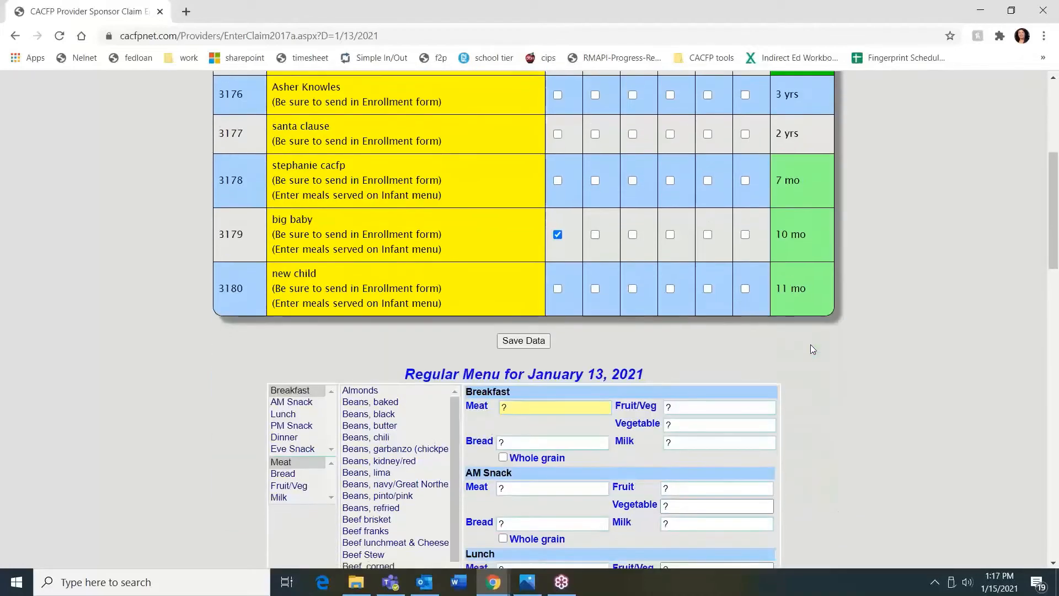
pyautogui.scroll(4, 811, 345)
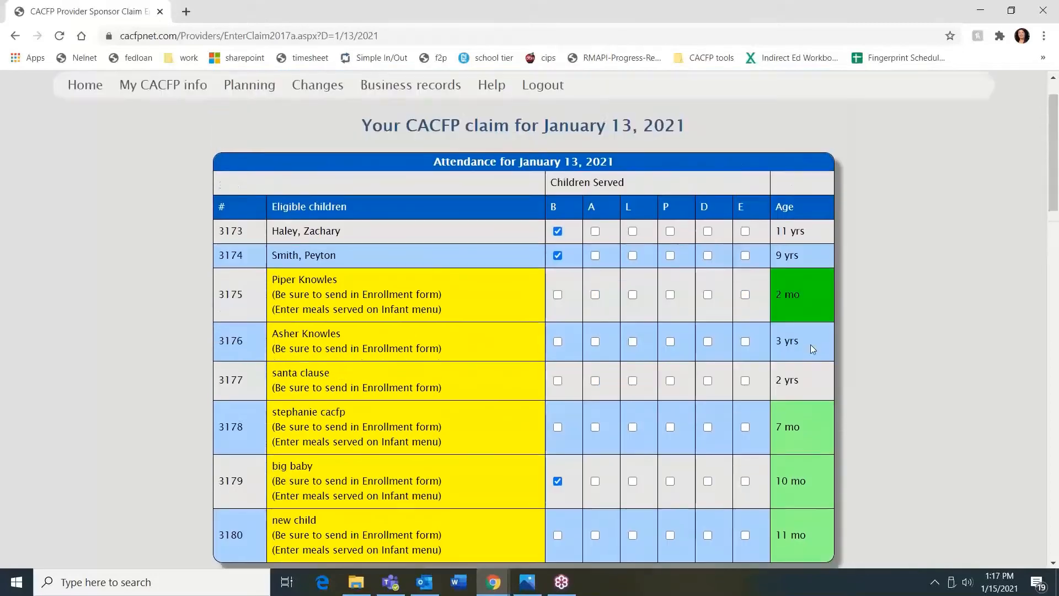
pyautogui.scroll(-2, 811, 258)
pyautogui.scroll(3, 811, 257)
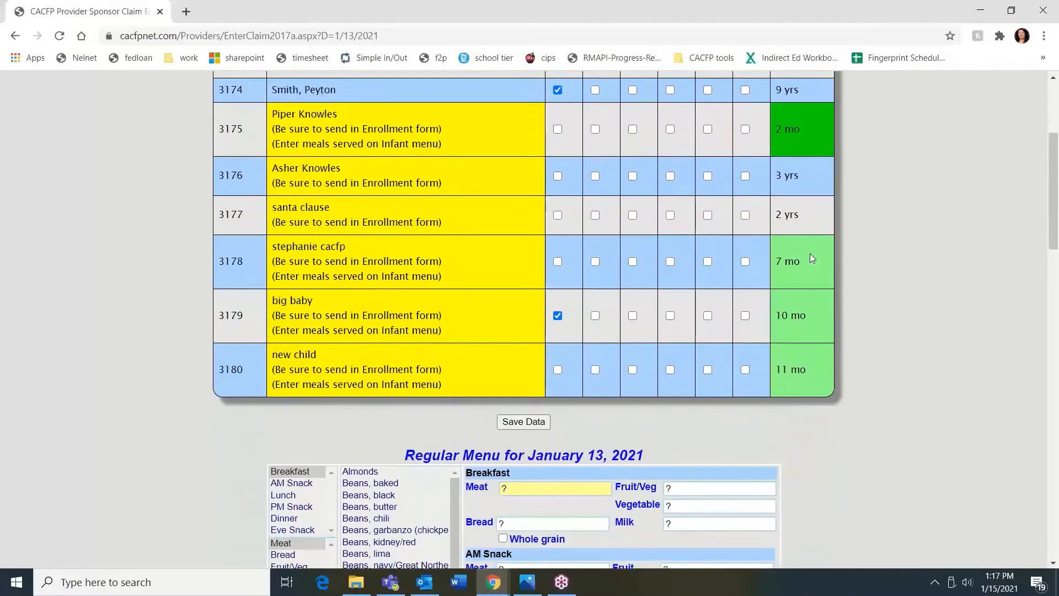
pyautogui.scroll(-1, 810, 256)
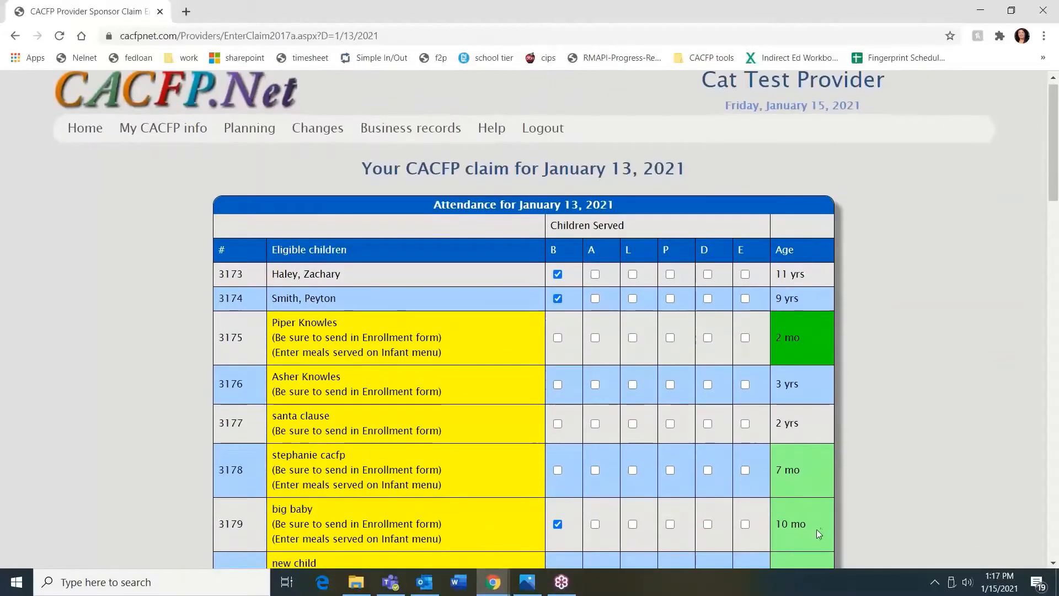
pyautogui.scroll(-8, 817, 537)
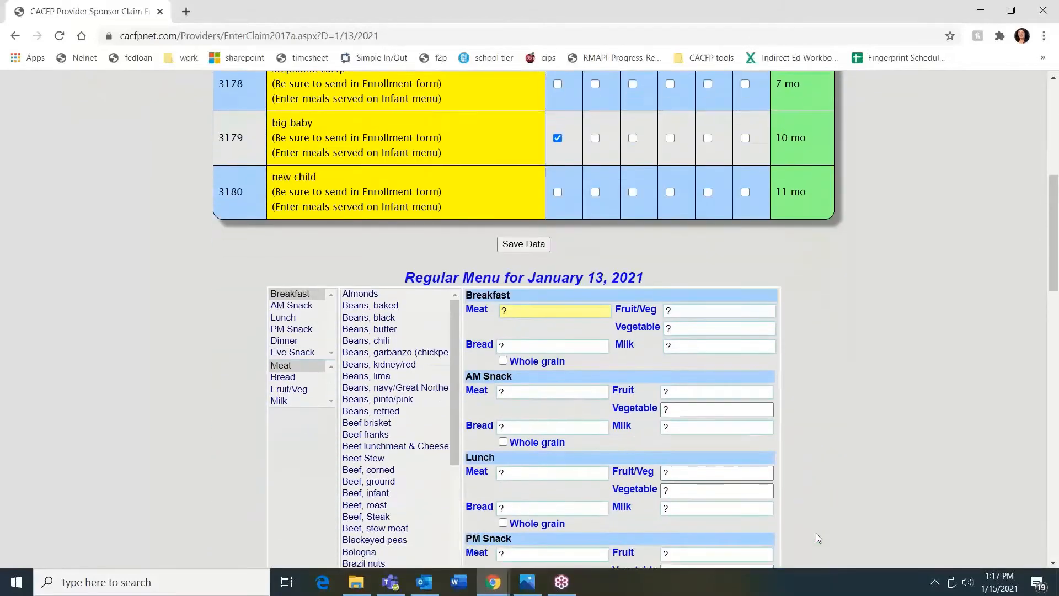
pyautogui.scroll(-2, 817, 537)
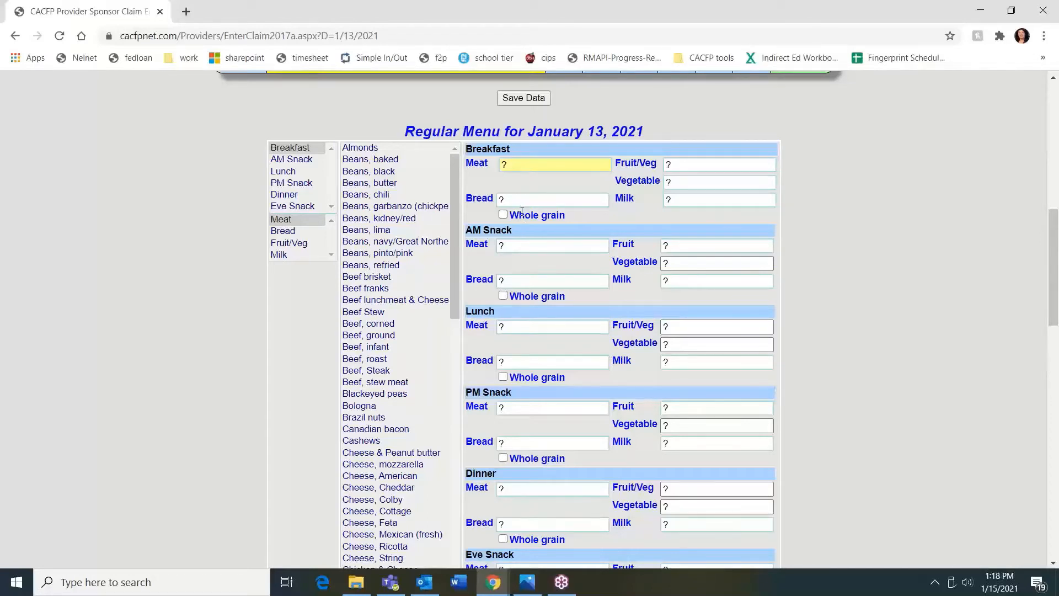
# Set the breakfast bread to Bagel and mark it whole grain
pyautogui.click(505, 203)
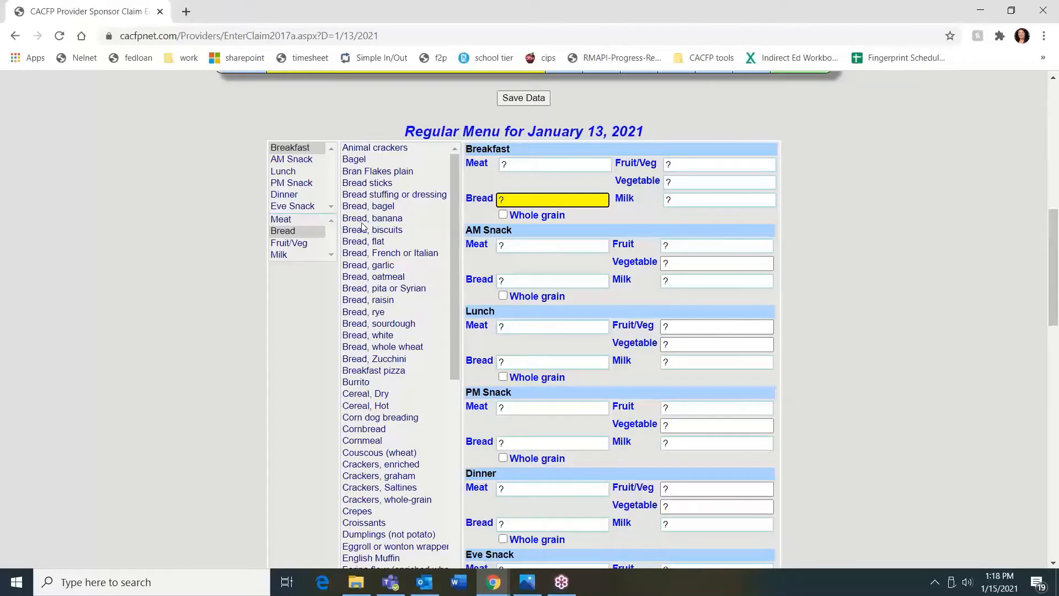
pyautogui.click(379, 160)
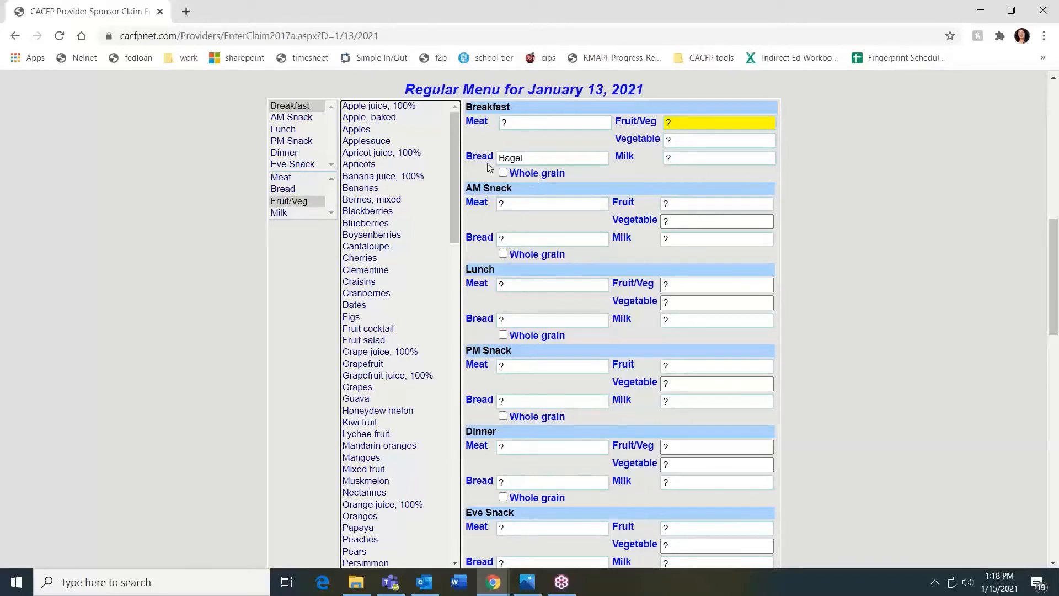
pyautogui.click(504, 173)
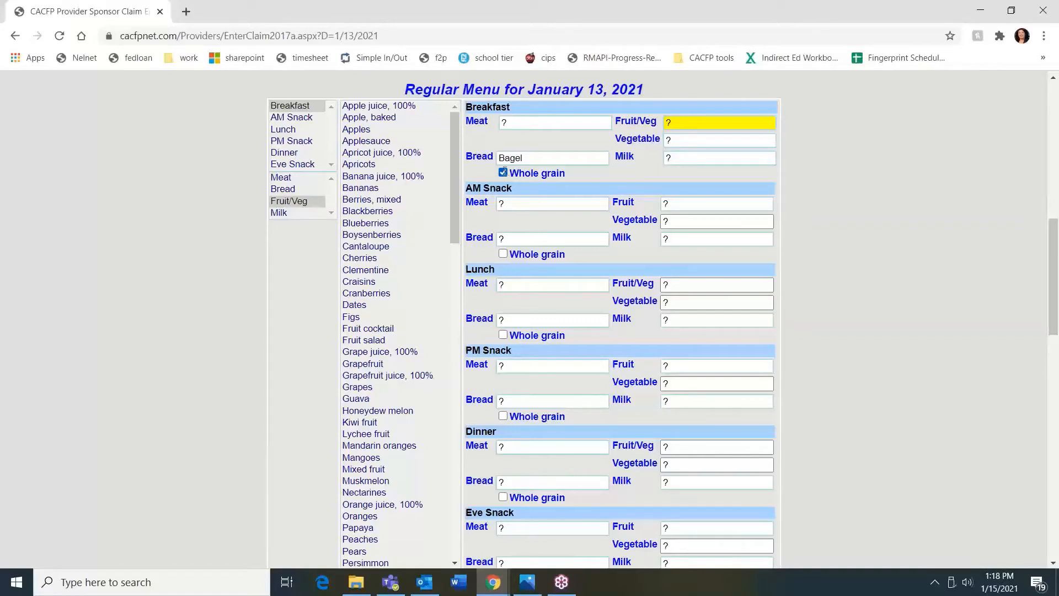
# Add Applesauce as the breakfast fruit/veg and Milk, 1%/low fat as the breakfast milk
pyautogui.click(706, 122)
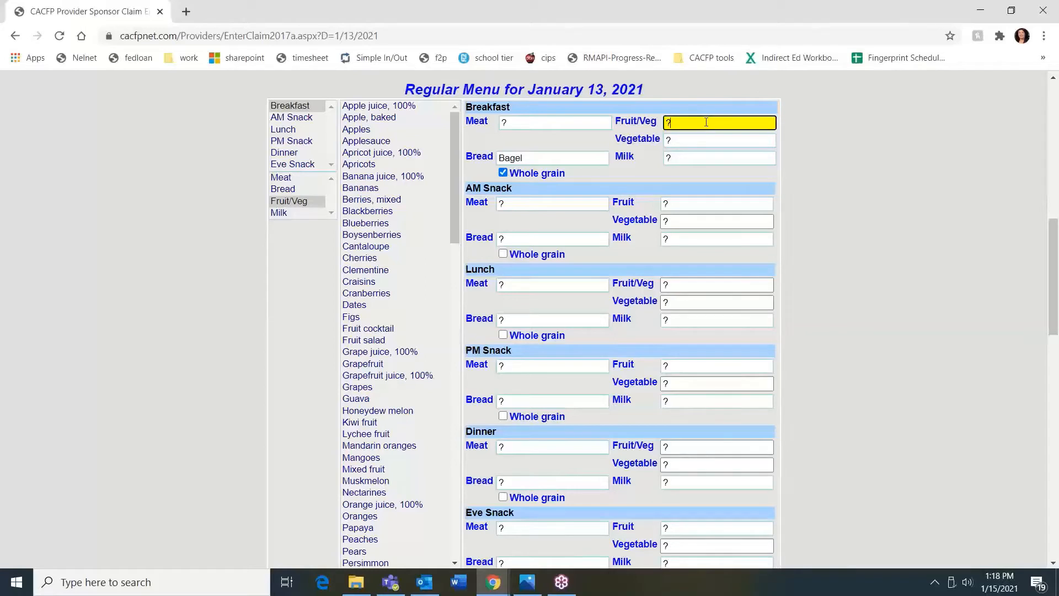
pyautogui.doubleClick(394, 142)
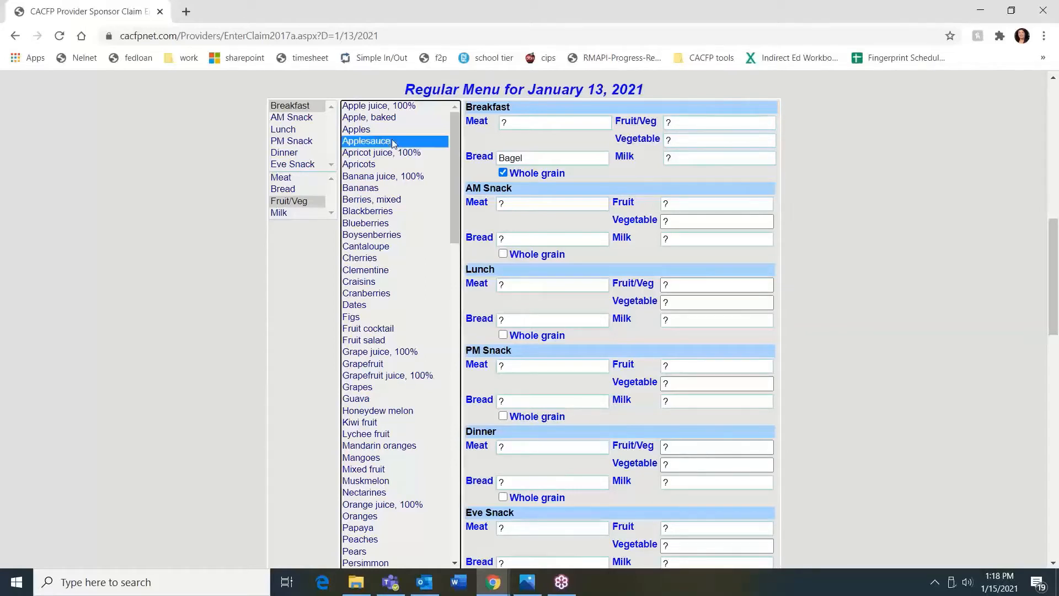
pyautogui.click(707, 156)
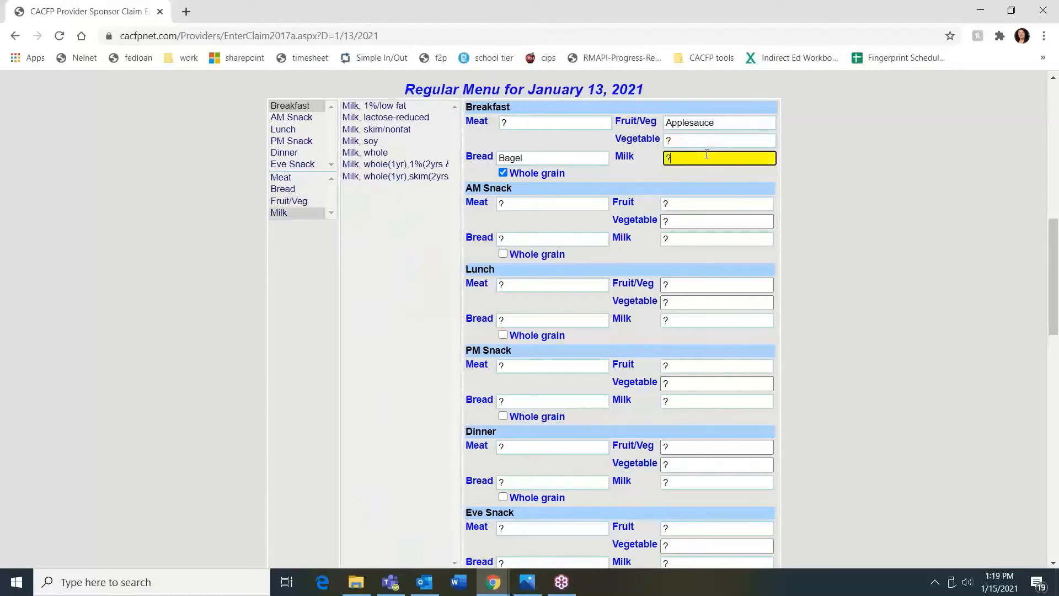
pyautogui.click(362, 107)
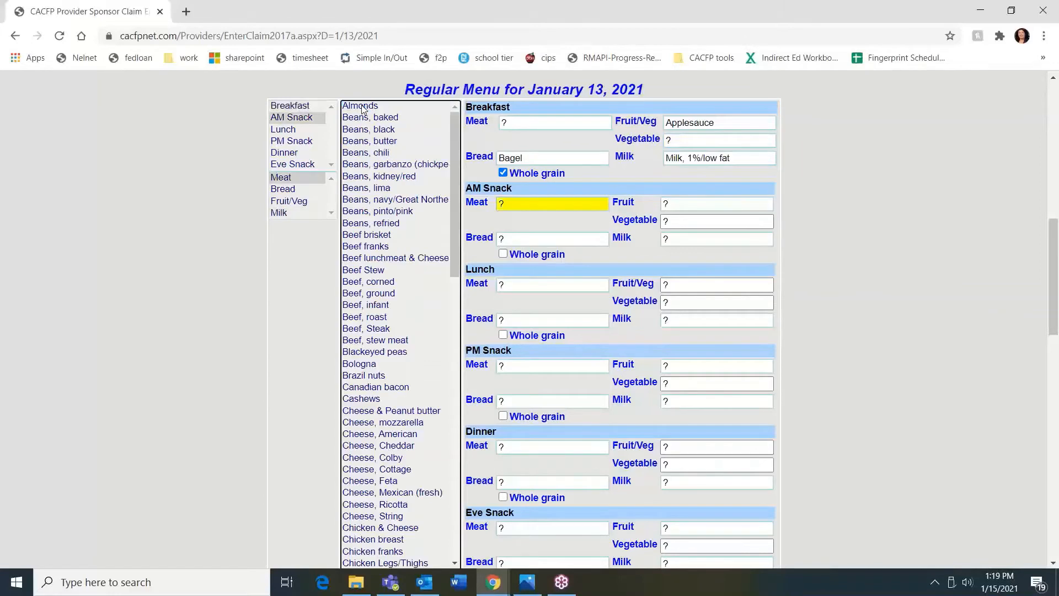
pyautogui.click(717, 157)
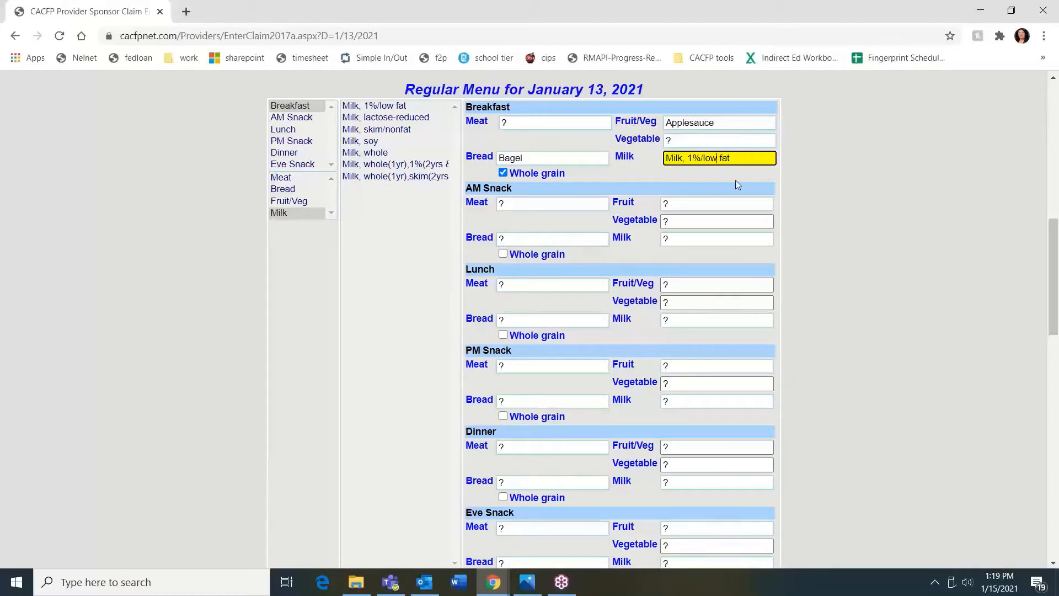
pyautogui.click(815, 166)
pyautogui.scroll(-5, 816, 166)
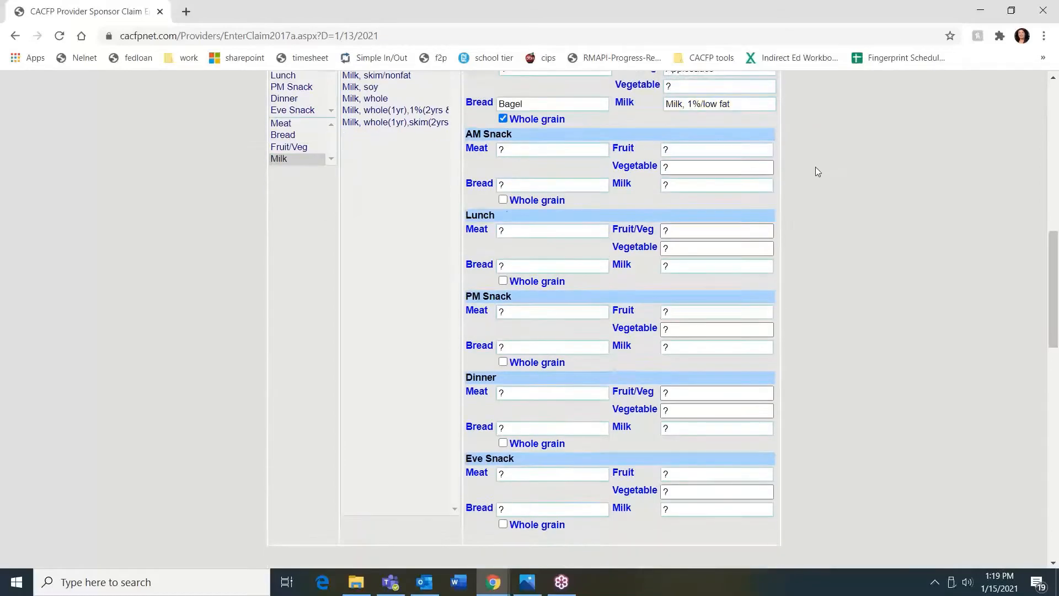
pyautogui.scroll(-5, 816, 172)
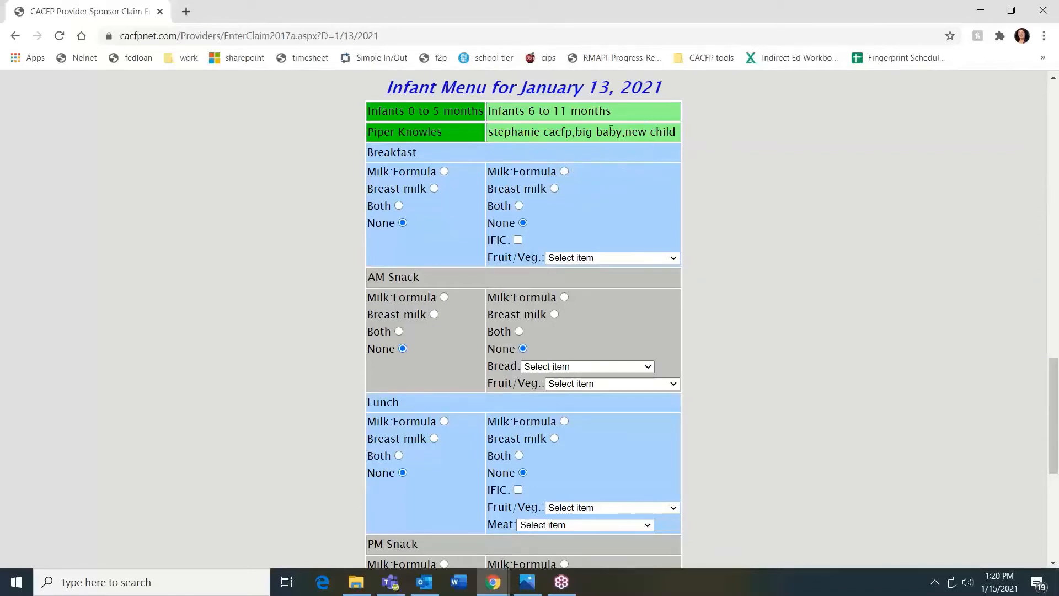
pyautogui.click(554, 189)
pyautogui.click(517, 242)
pyautogui.click(585, 261)
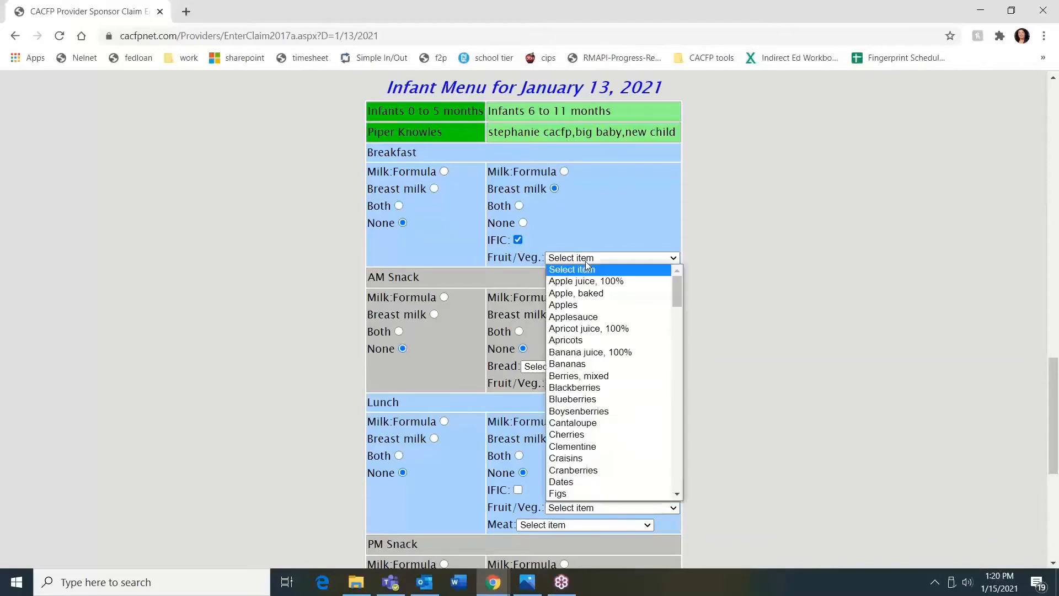
pyautogui.click(585, 317)
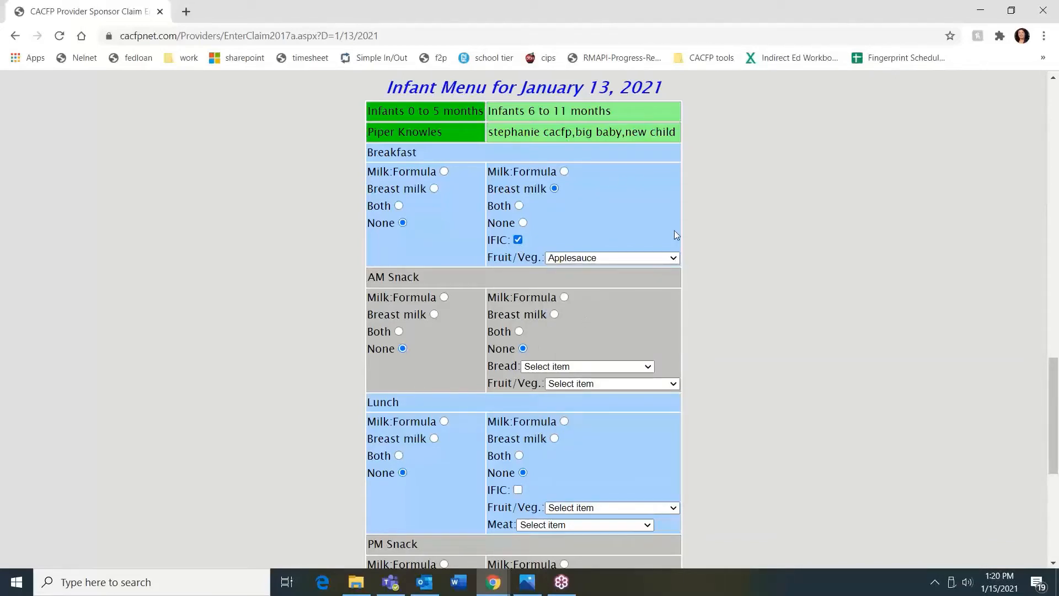
pyautogui.scroll(-1, 677, 232)
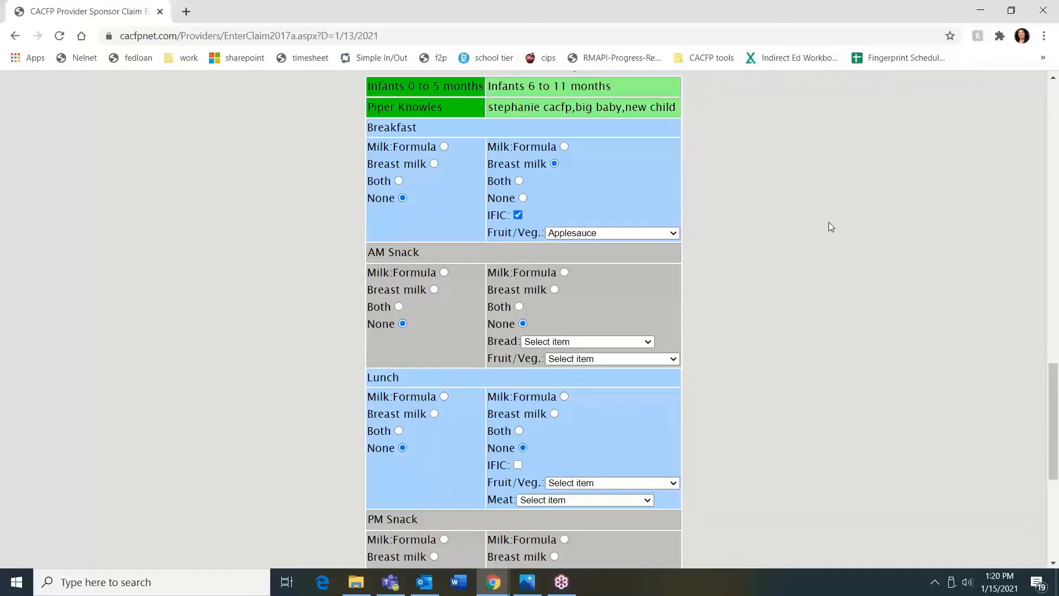
pyautogui.scroll(10, 829, 222)
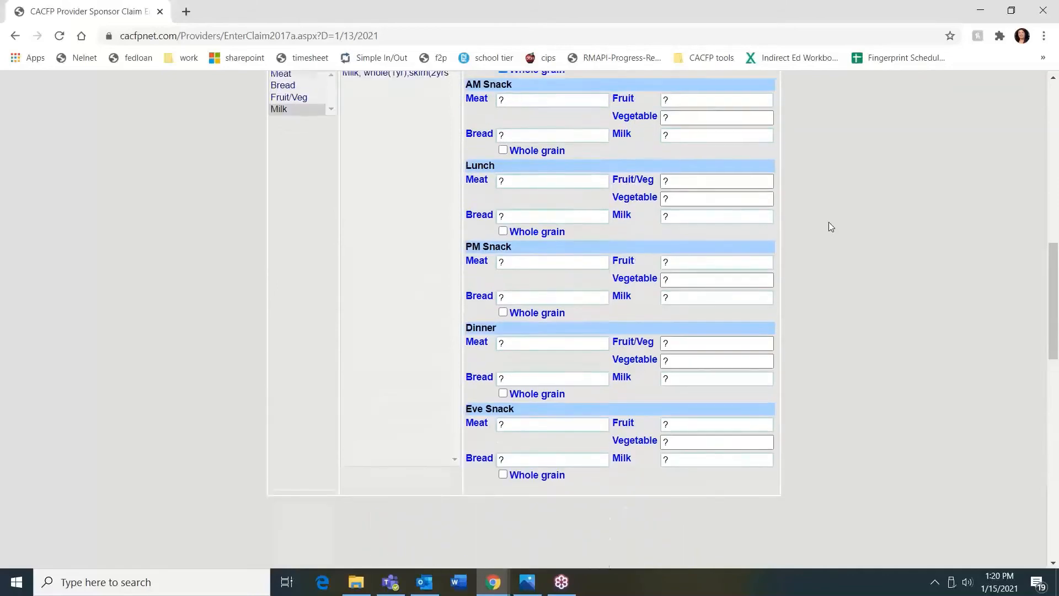
pyautogui.scroll(15, 829, 223)
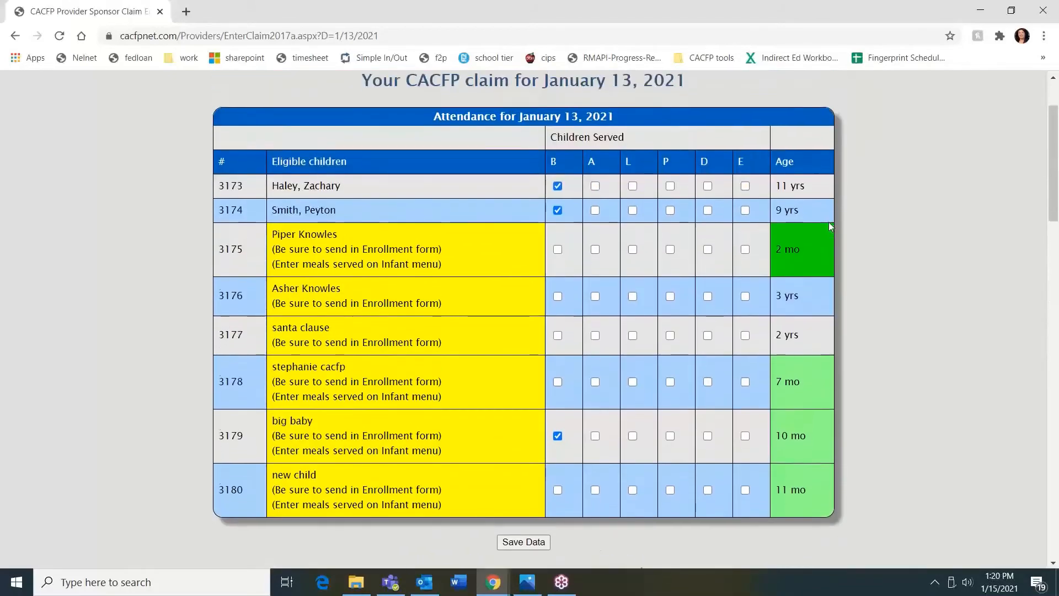
pyautogui.scroll(-1, 829, 226)
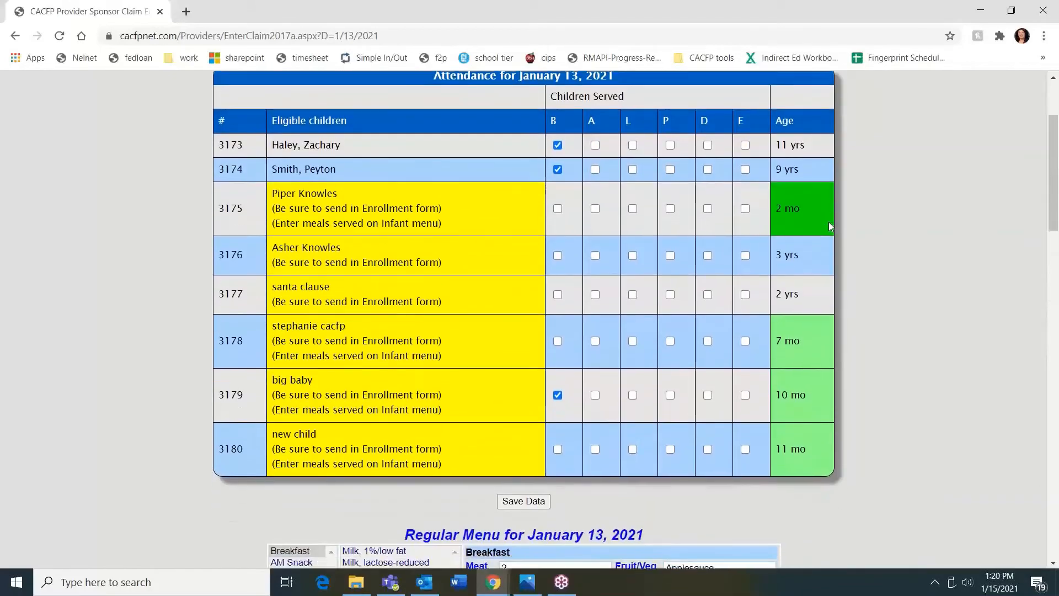
# Save the January 13 claim with its 3 breakfasts and menu entries
pyautogui.click(534, 500)
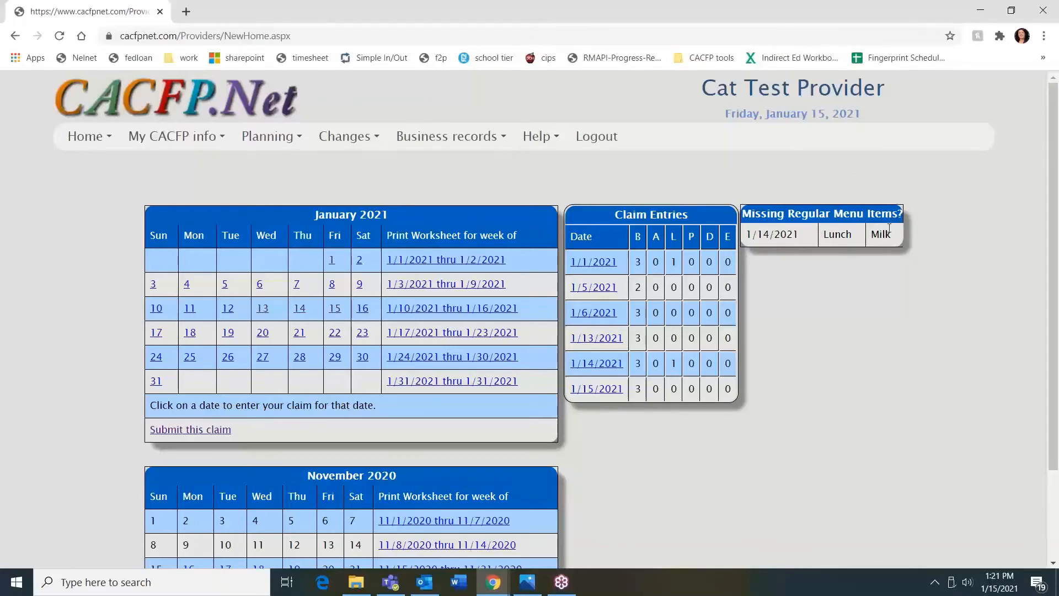
# Open the January 14, 2021 claim and set its lunch milk to Milk, skim/nonfat
pyautogui.click(300, 309)
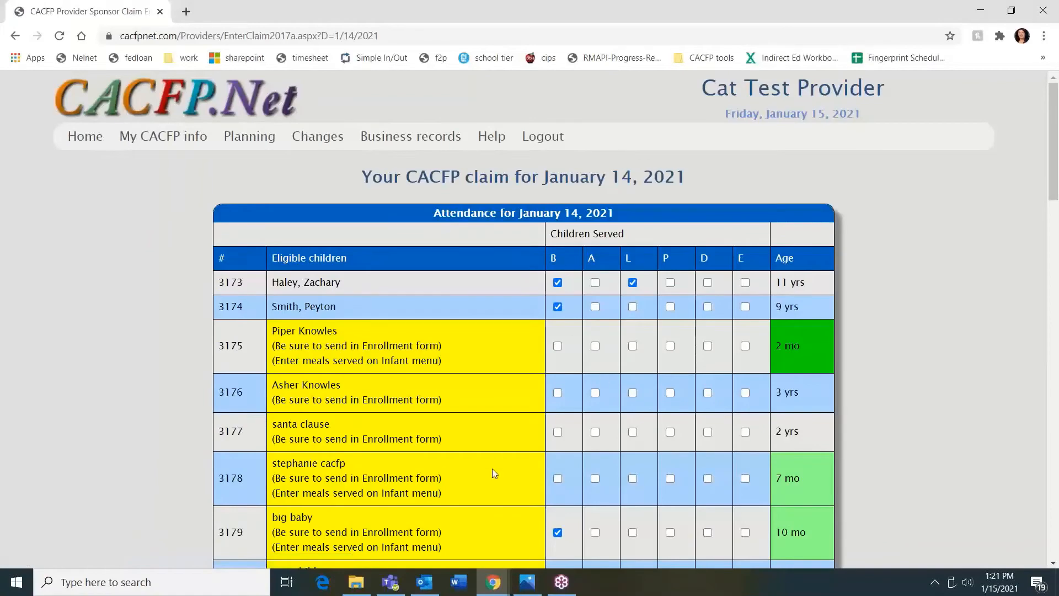
pyautogui.scroll(-5, 669, 316)
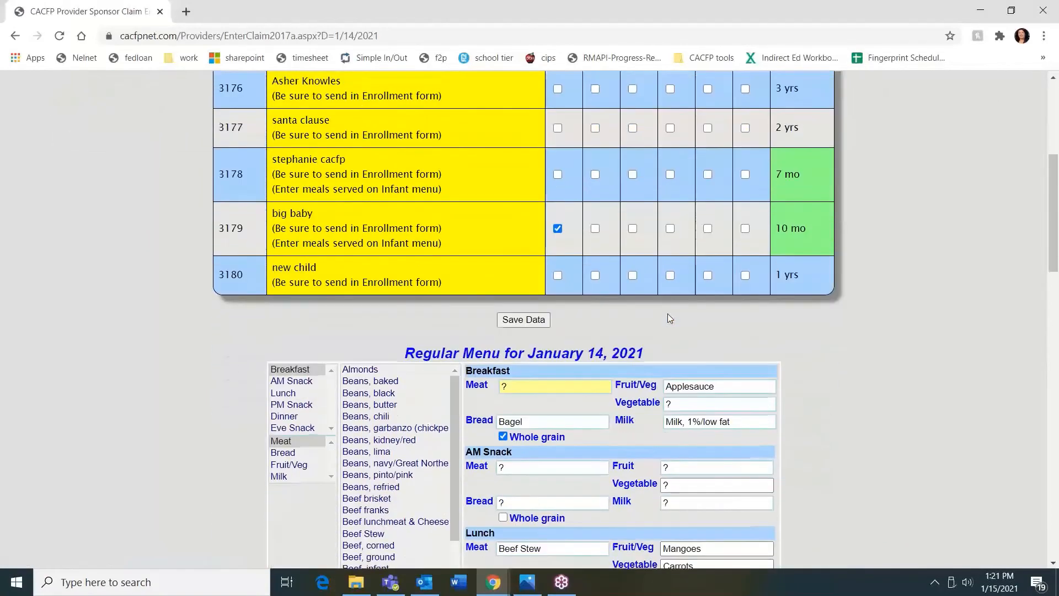
pyautogui.scroll(-5, 669, 315)
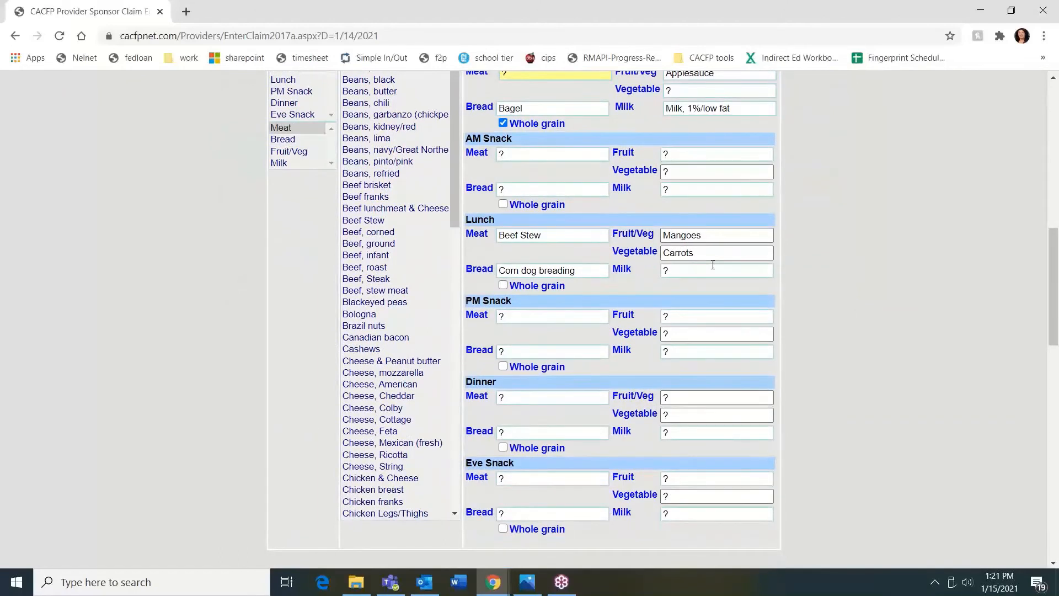
pyautogui.click(713, 266)
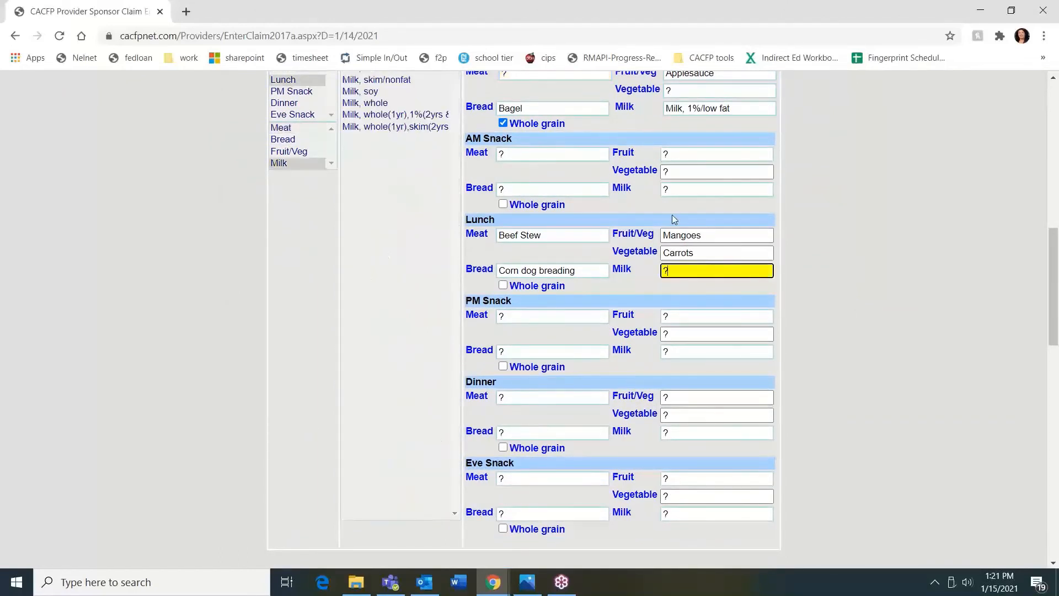
pyautogui.scroll(1, 394, 113)
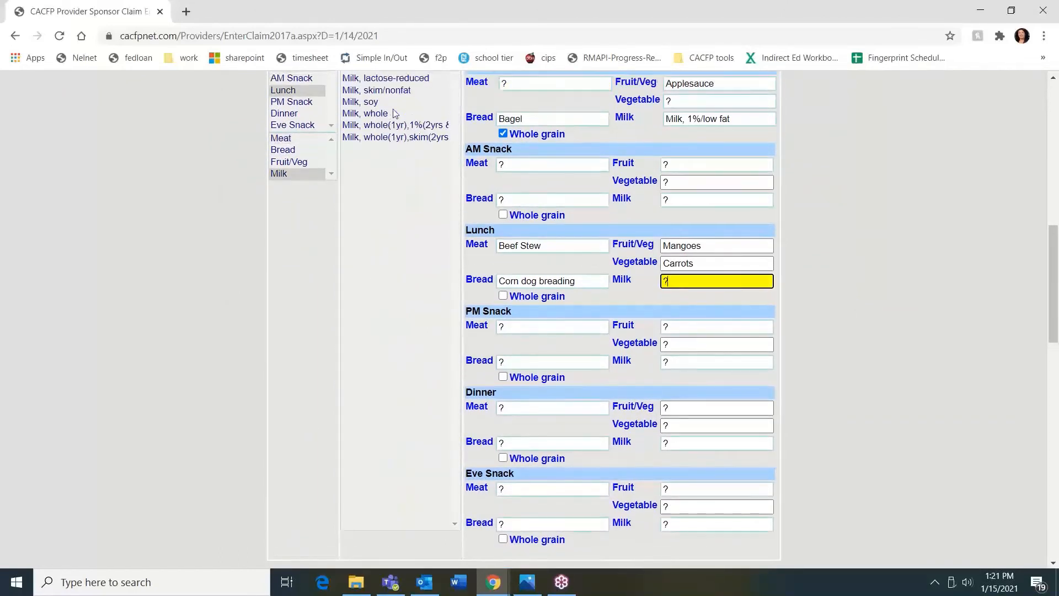
pyautogui.click(387, 118)
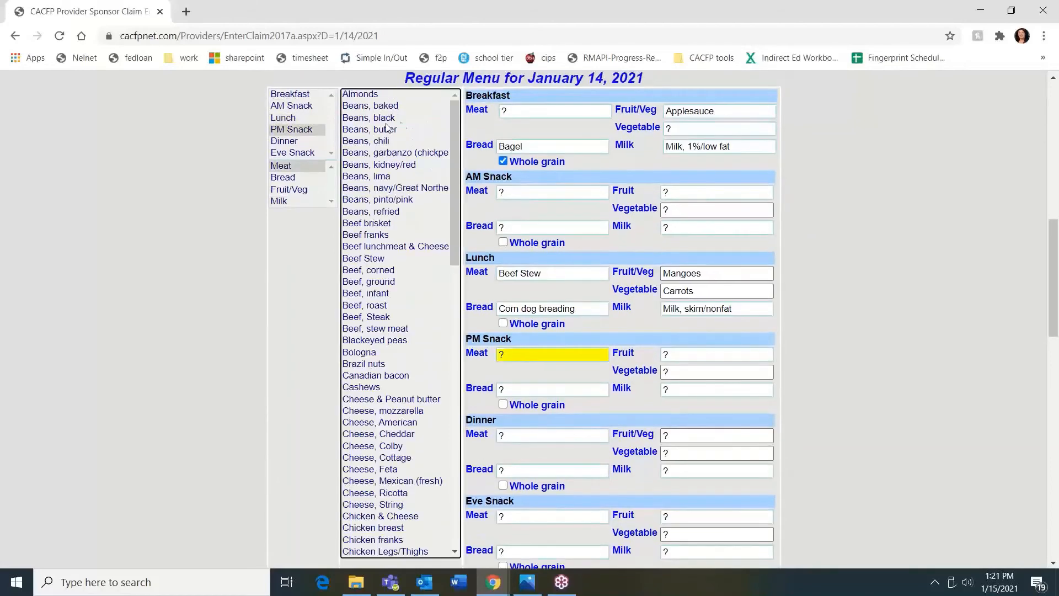
pyautogui.scroll(5, 845, 156)
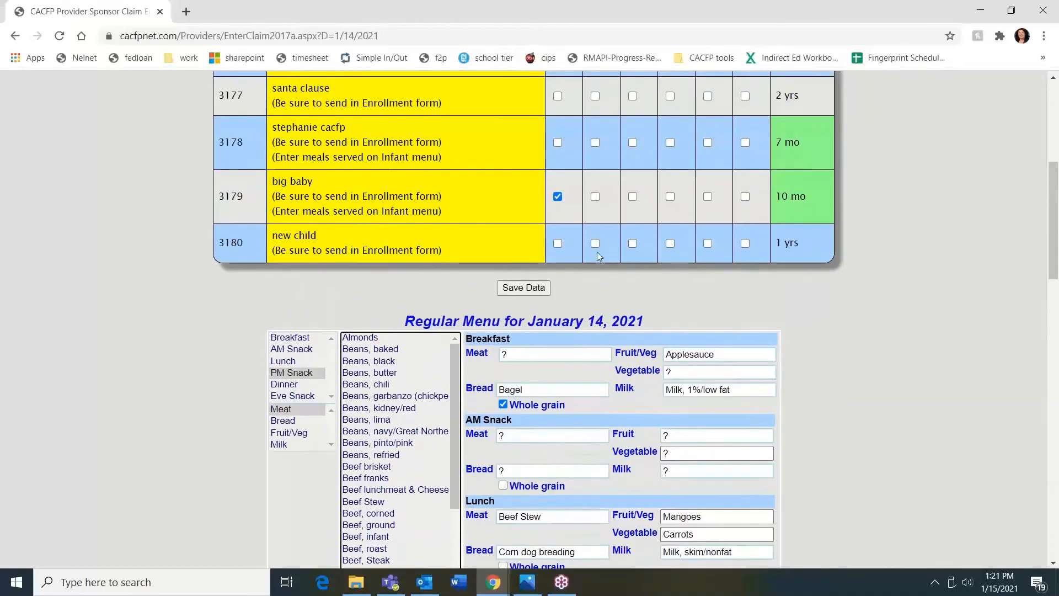
# Save the January 14 claim and start the January 2021 claim submission
pyautogui.click(519, 288)
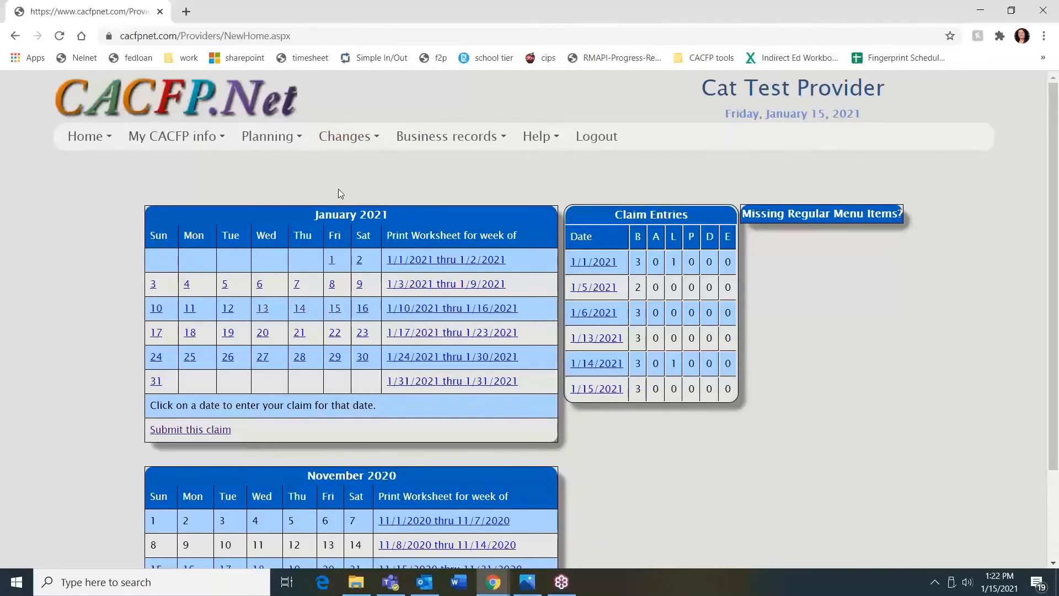
pyautogui.click(182, 434)
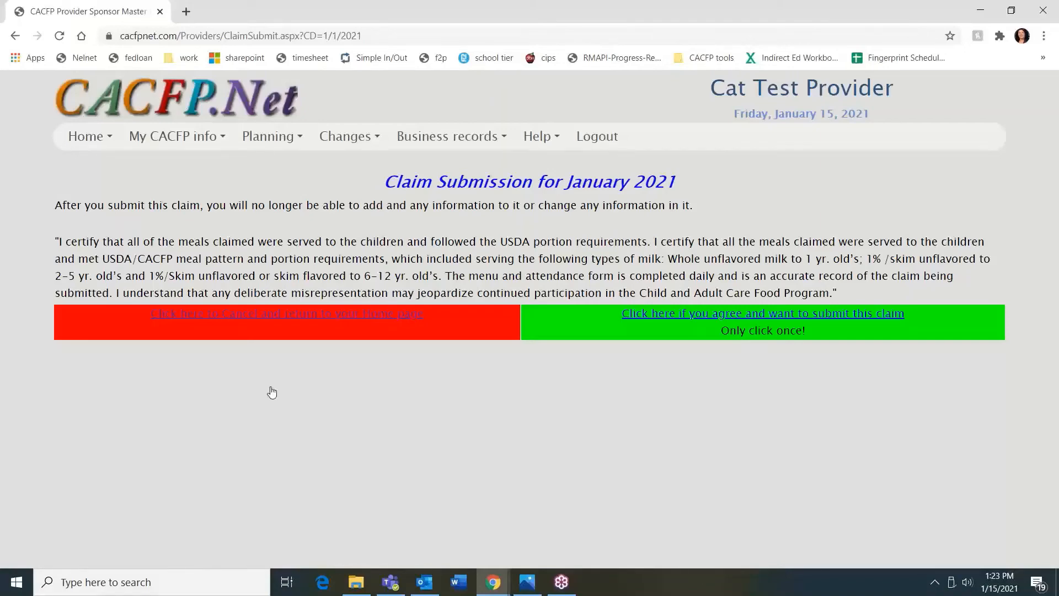
pyautogui.click(204, 326)
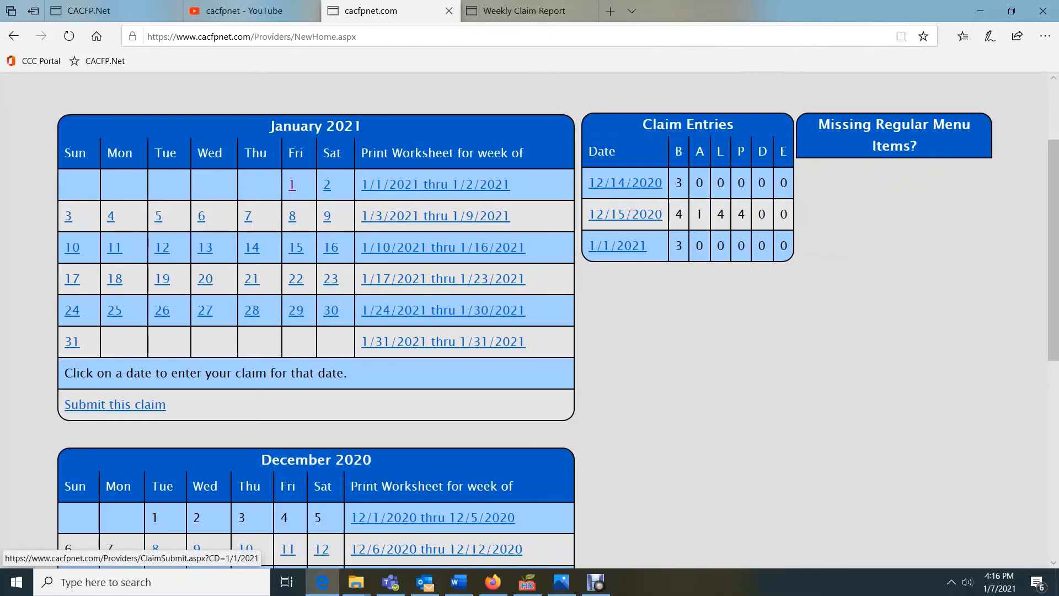
# Start submission, accept the online claiming agreement, and submit the November 2020 claim
pyautogui.click(114, 404)
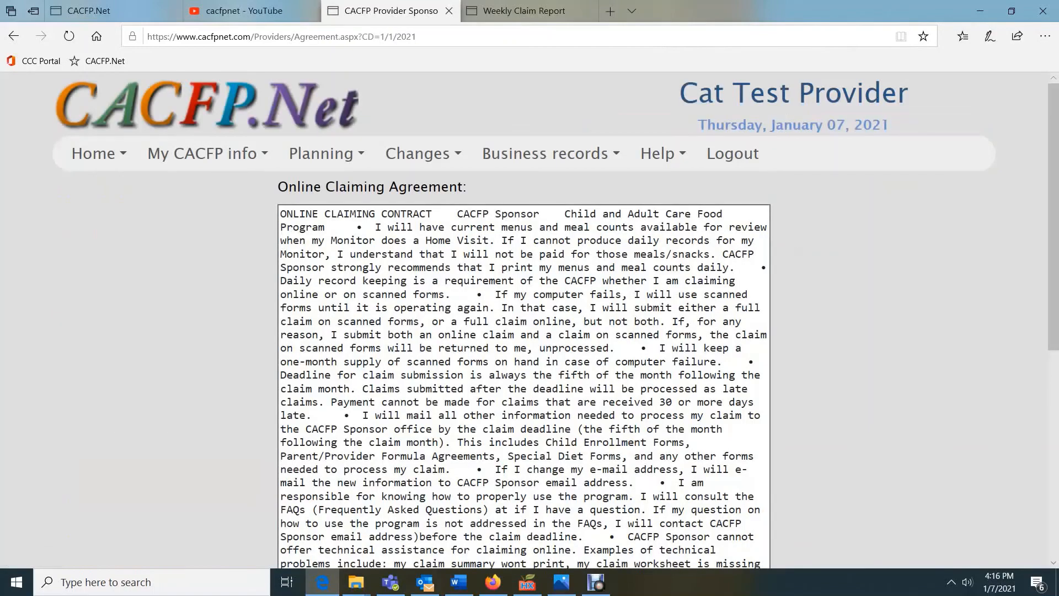
pyautogui.scroll(-7, 524, 320)
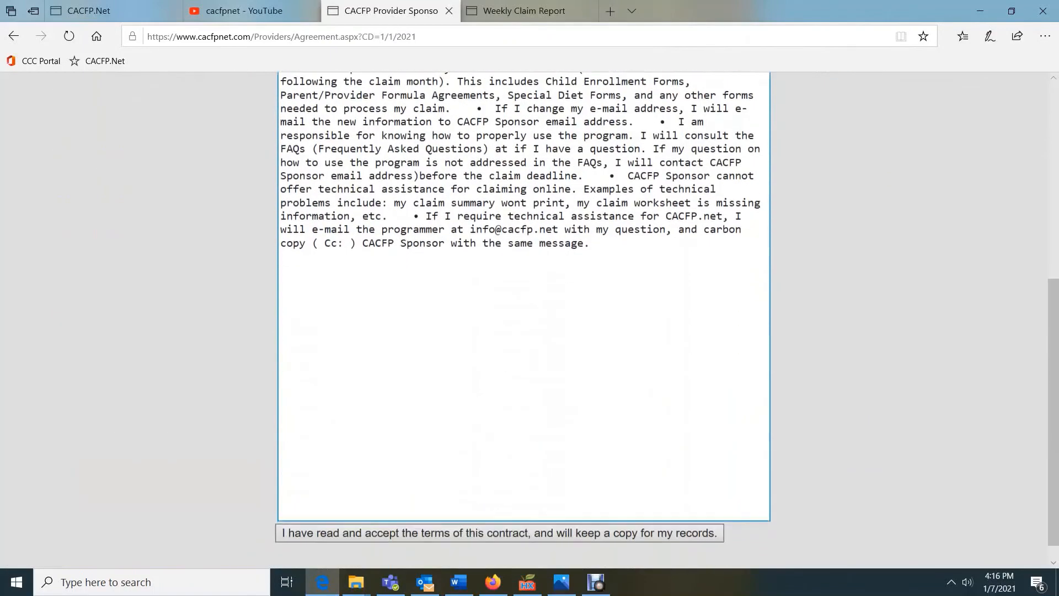
pyautogui.scroll(7, 524, 320)
pyautogui.scroll(-7, 524, 320)
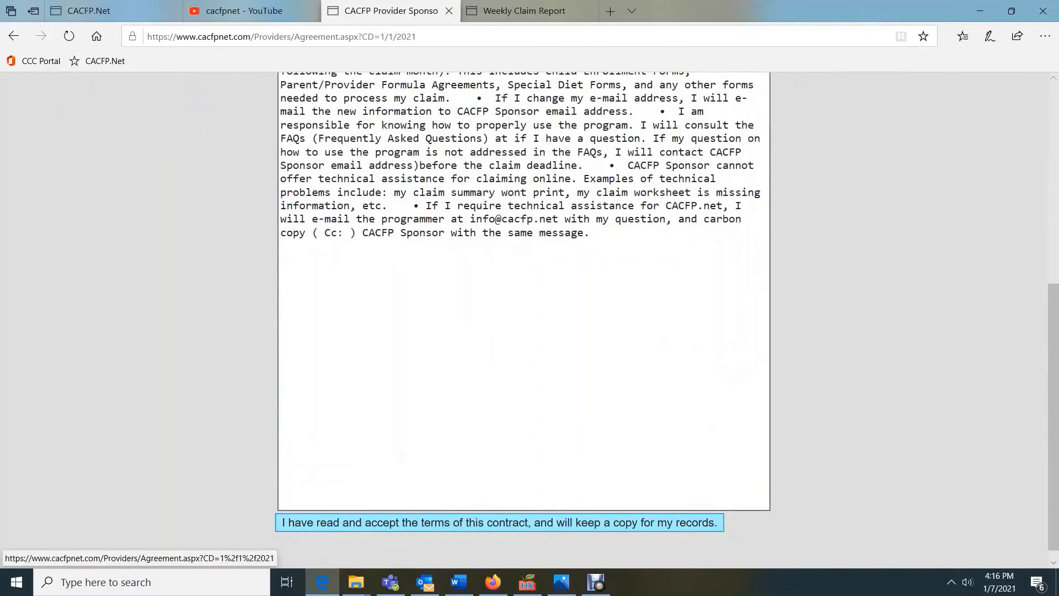
pyautogui.click(500, 523)
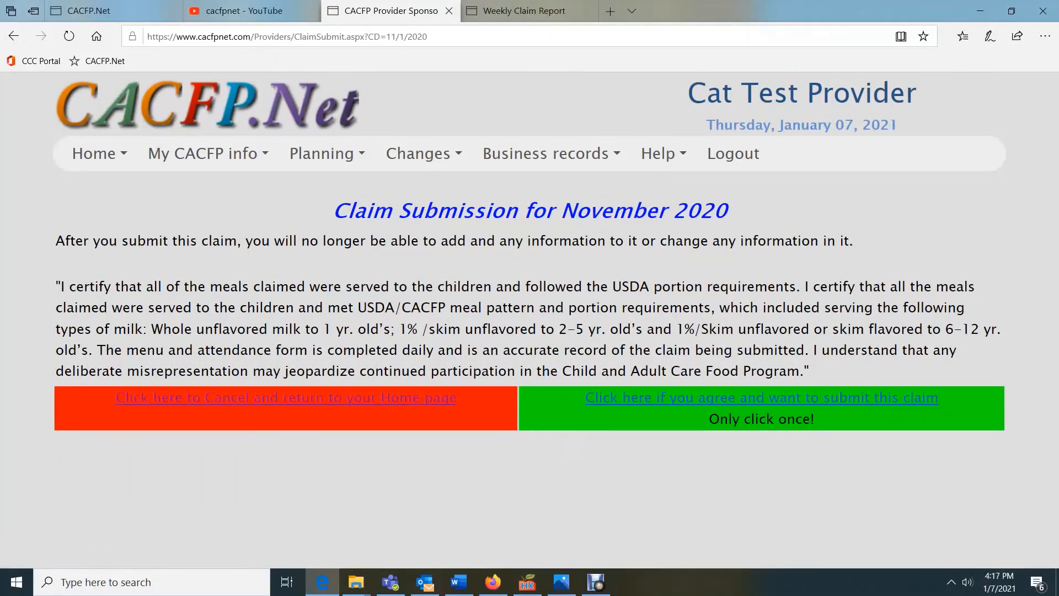
pyautogui.click(761, 398)
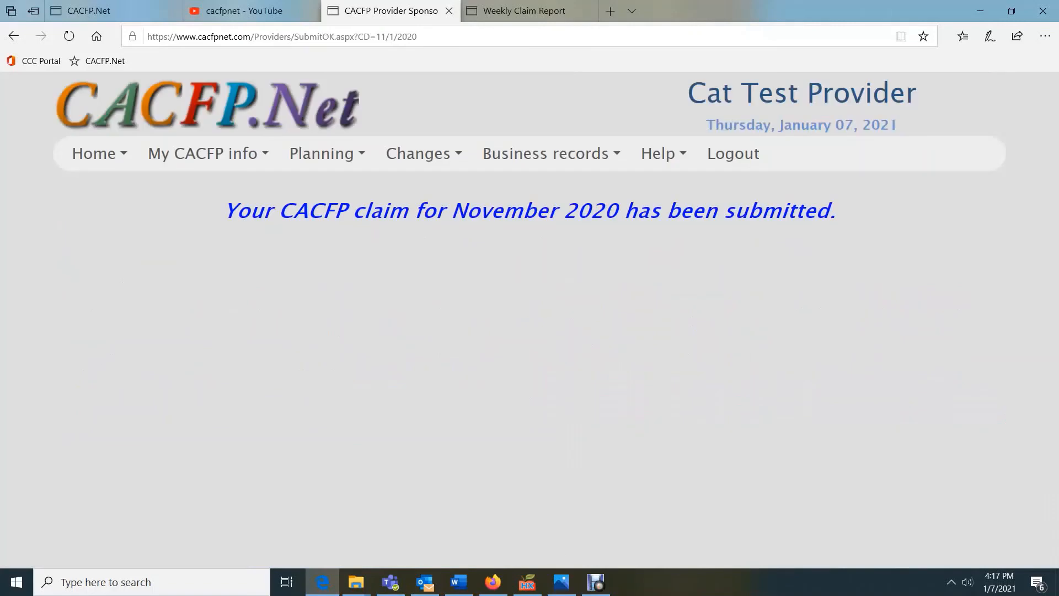